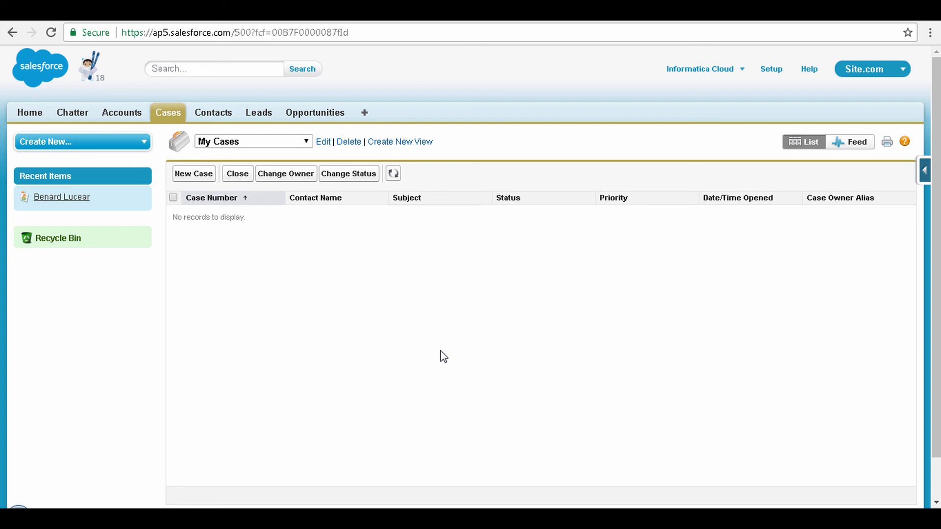
# Review the Salesforce contacts and accounts, and the contact details behind the first case in the My Cases list.
pyautogui.click(217, 116)
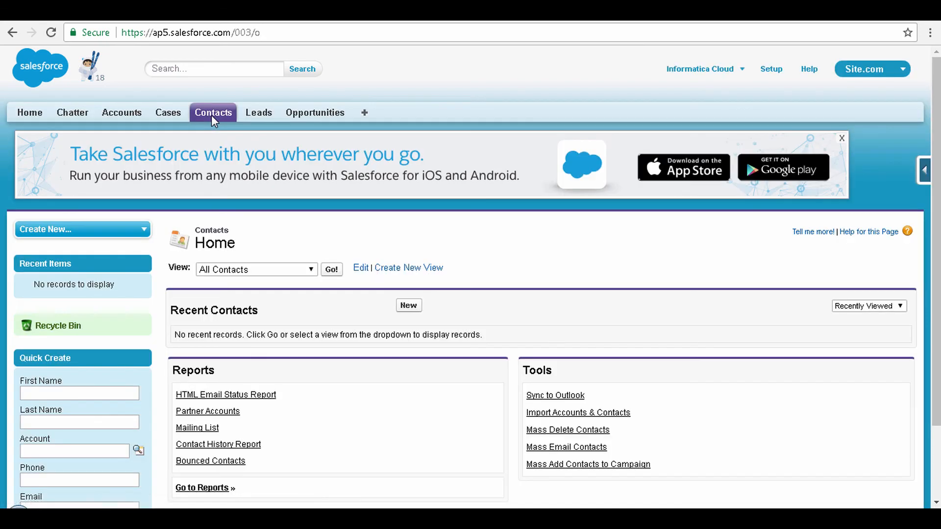
pyautogui.click(125, 114)
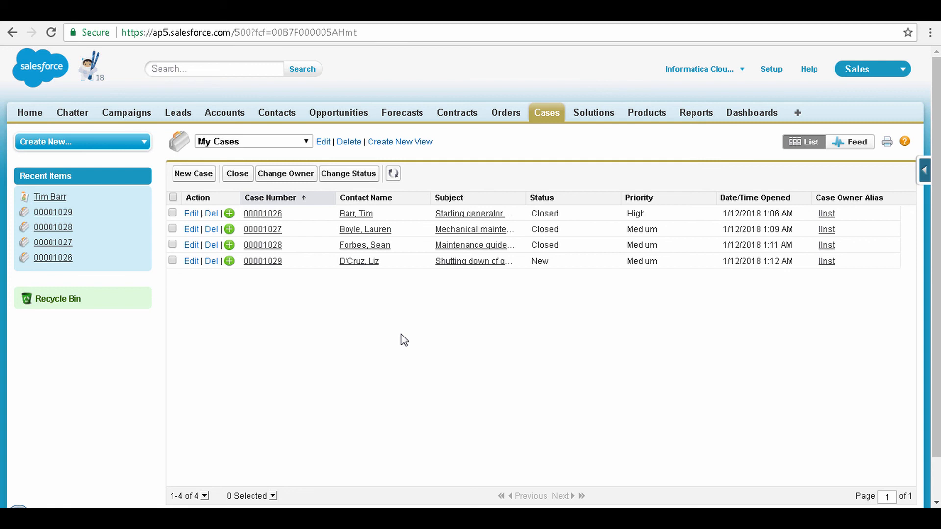
pyautogui.click(367, 218)
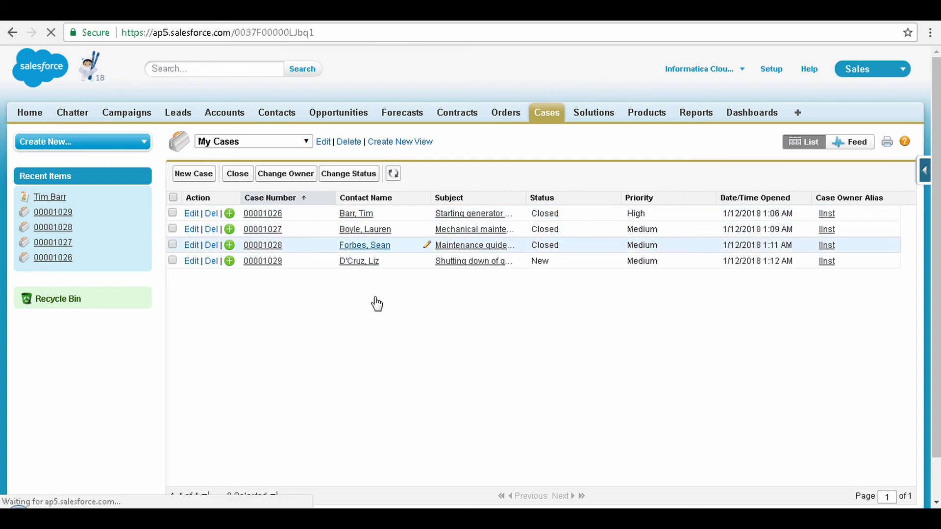
pyautogui.scroll(-3, 623, 351)
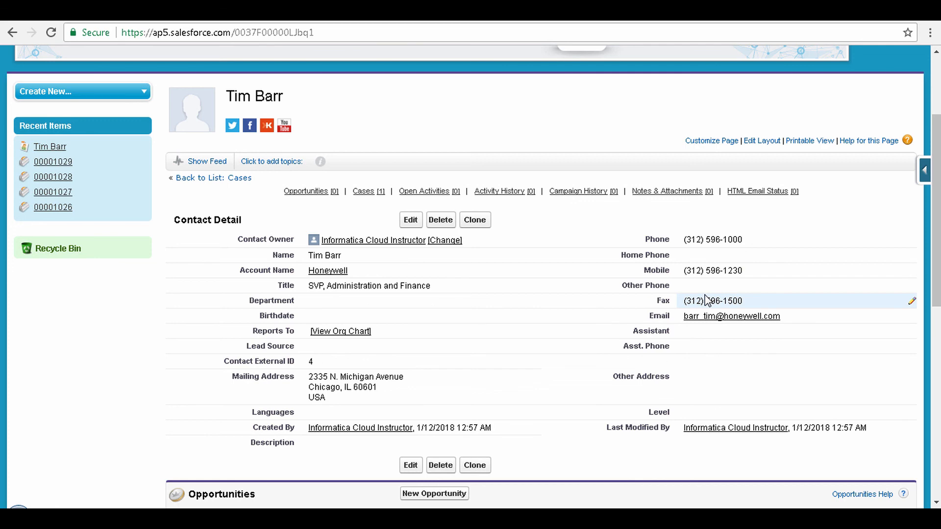
pyautogui.scroll(3, 577, 311)
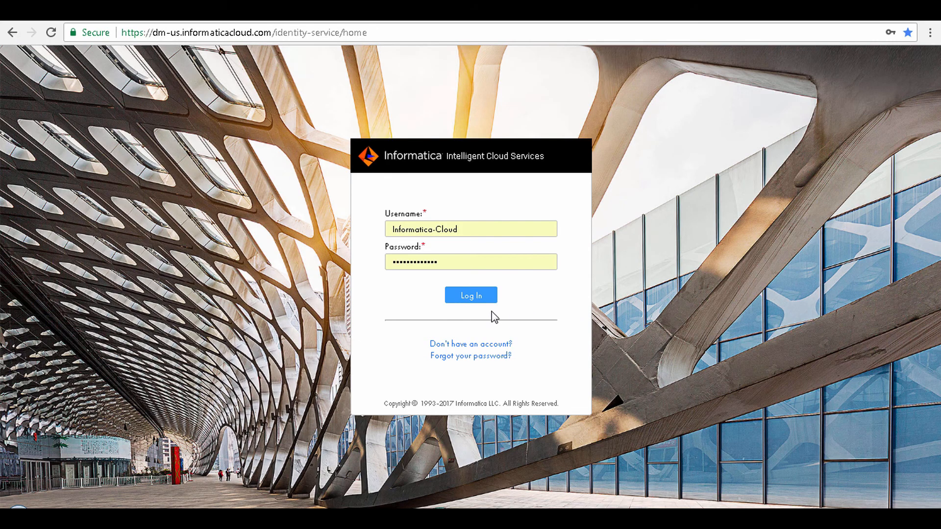
# Log in to Informatica Intelligent Cloud Services with the prefilled credentials and open the Data Integration service.
pyautogui.click(471, 296)
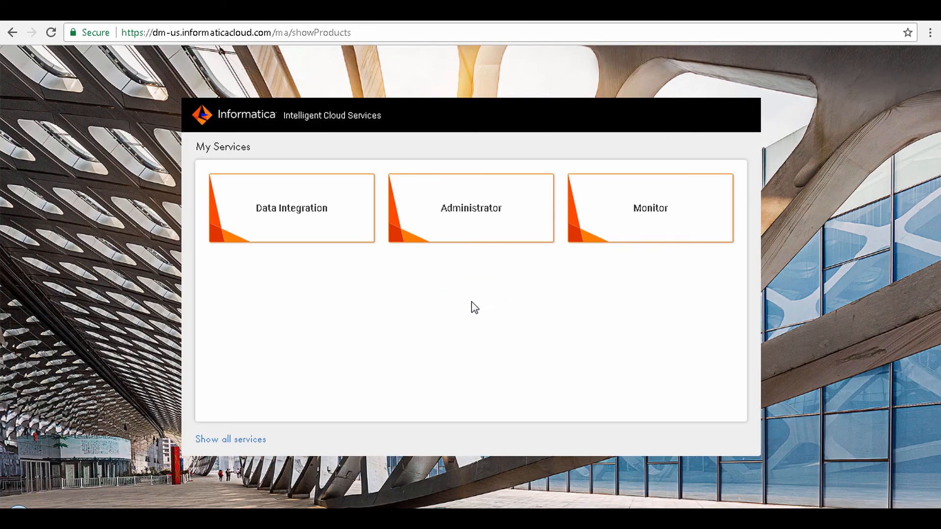
pyautogui.click(316, 231)
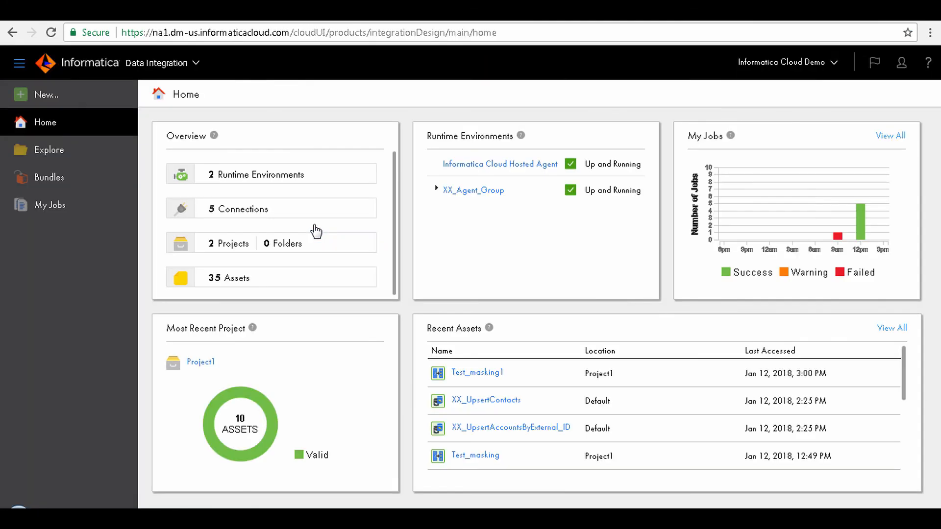
# Create a masking task named Demo Masking in the default project location and proceed to its source settings.
pyautogui.click(61, 100)
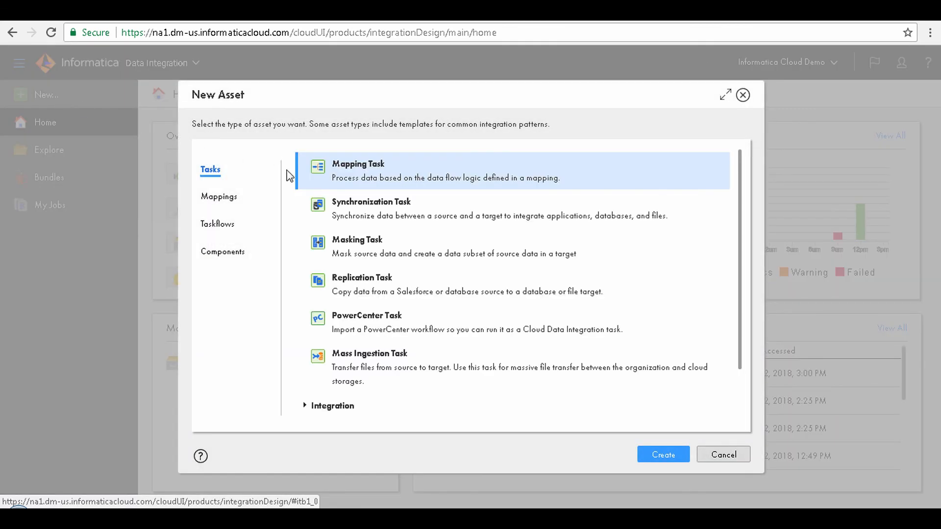
pyautogui.click(374, 252)
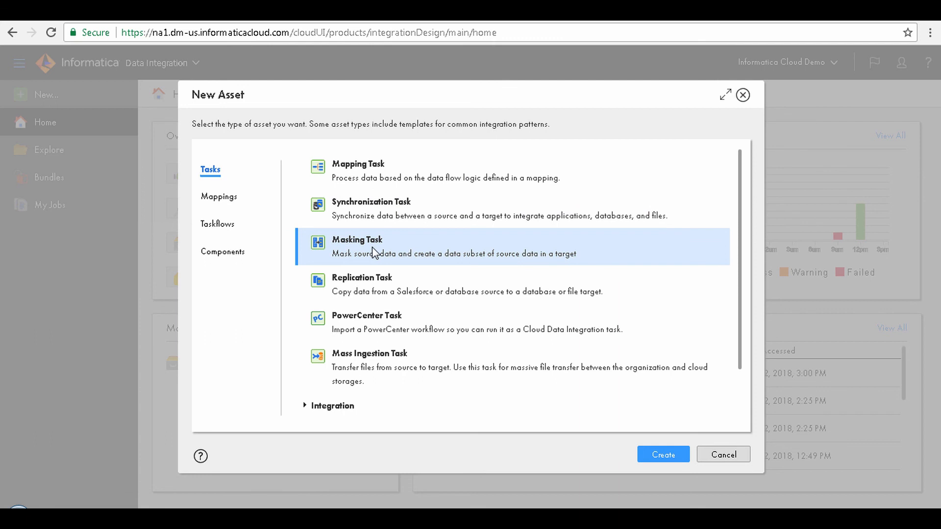
pyautogui.click(665, 458)
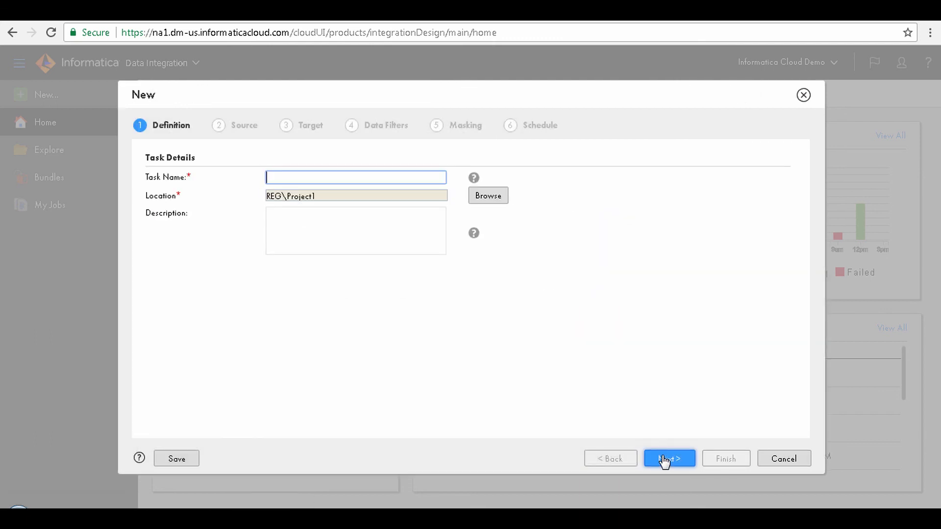
pyautogui.write('Demo Masking')
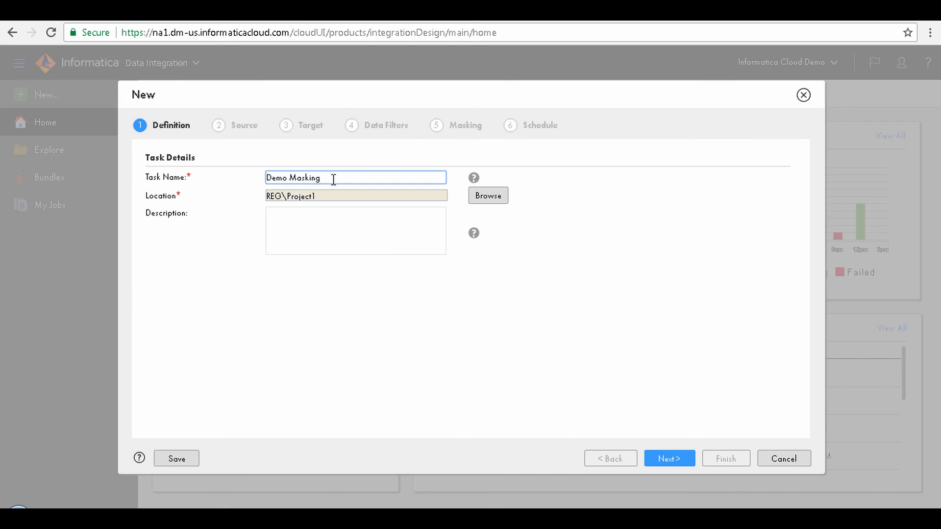
pyautogui.click(300, 203)
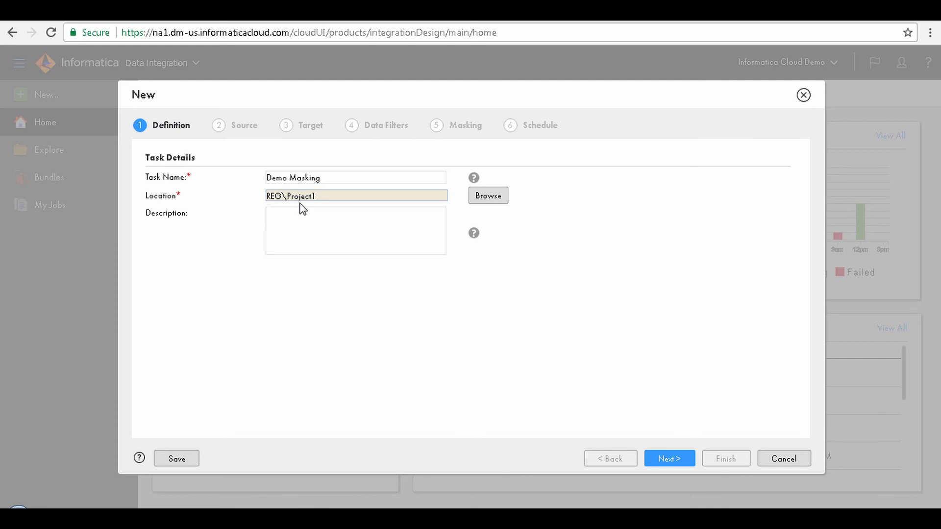
pyautogui.click(669, 461)
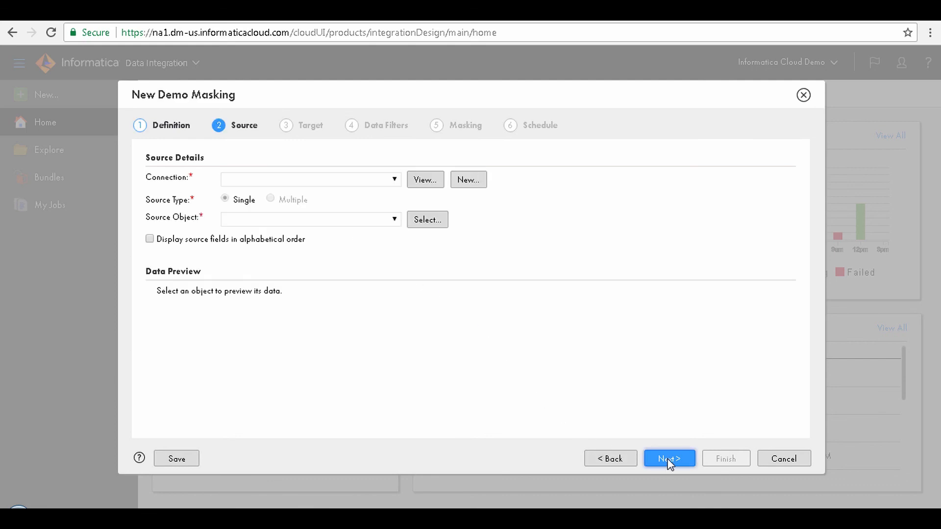
# Set the task's source connection to SFDC_Production and its source type to Multiple.
pyautogui.click(358, 184)
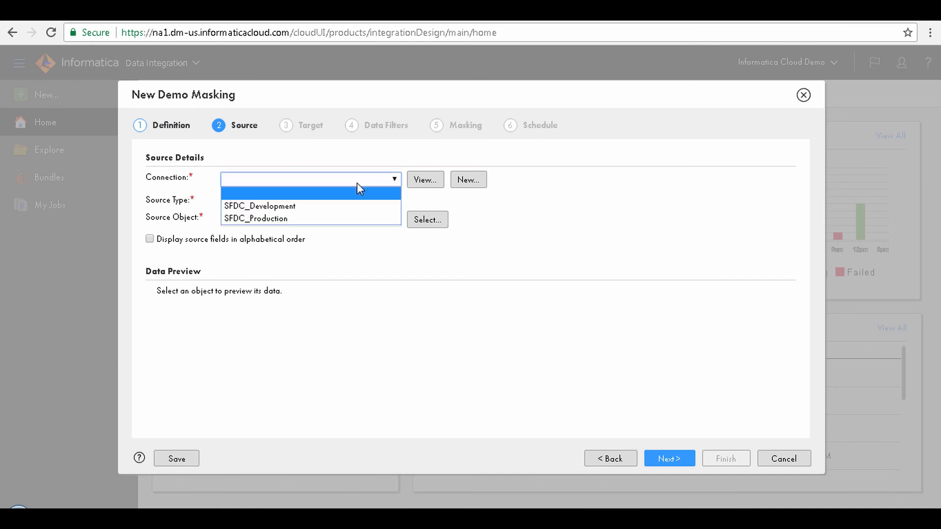
pyautogui.click(347, 218)
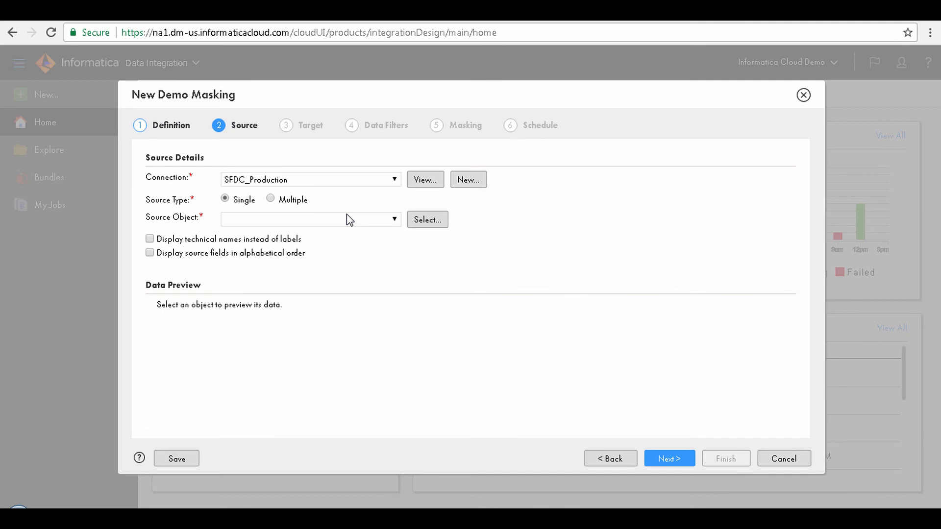
pyautogui.click(271, 199)
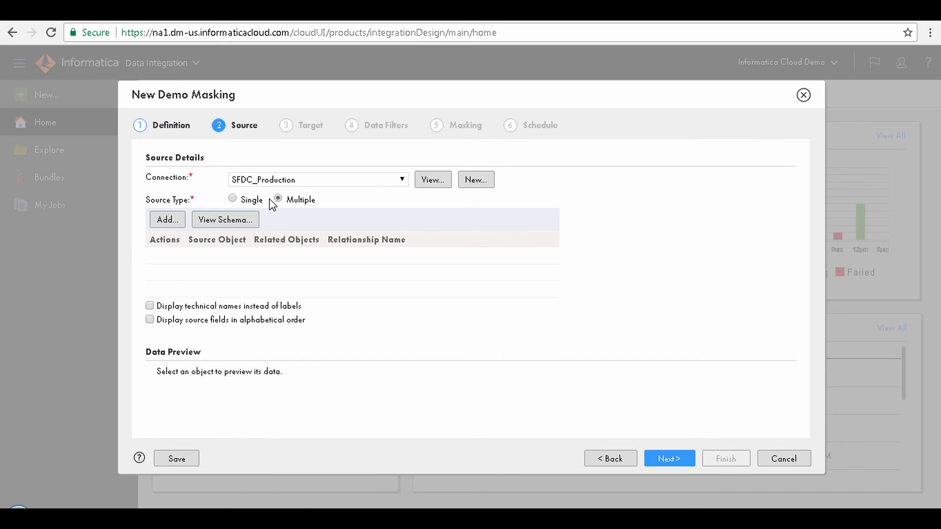
# Search the source objects for "case" and add Case as a source object.
pyautogui.click(167, 222)
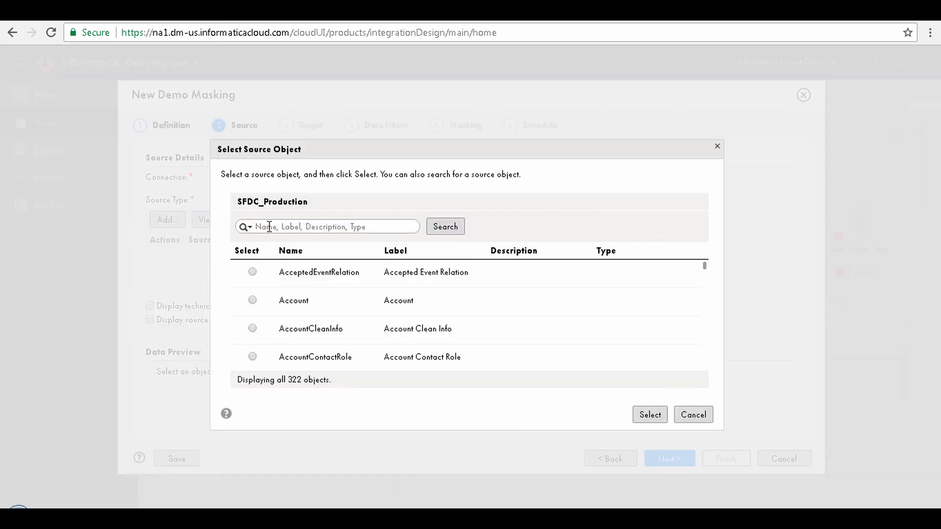
pyautogui.write('case')
pyautogui.press('Return')
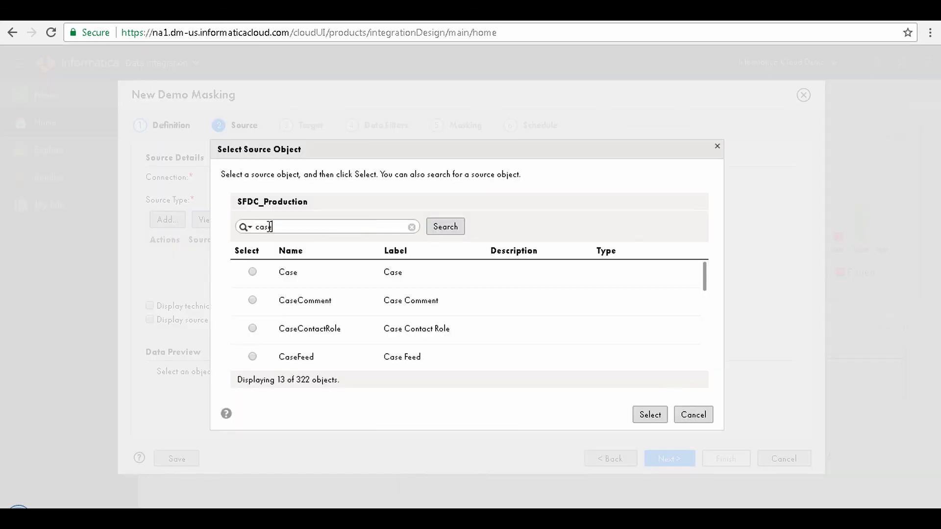
pyautogui.click(284, 271)
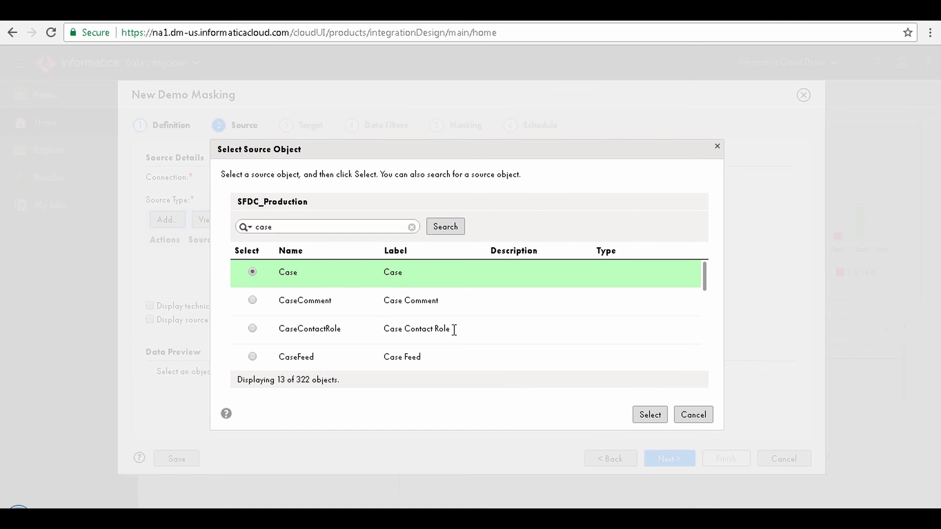
pyautogui.click(653, 416)
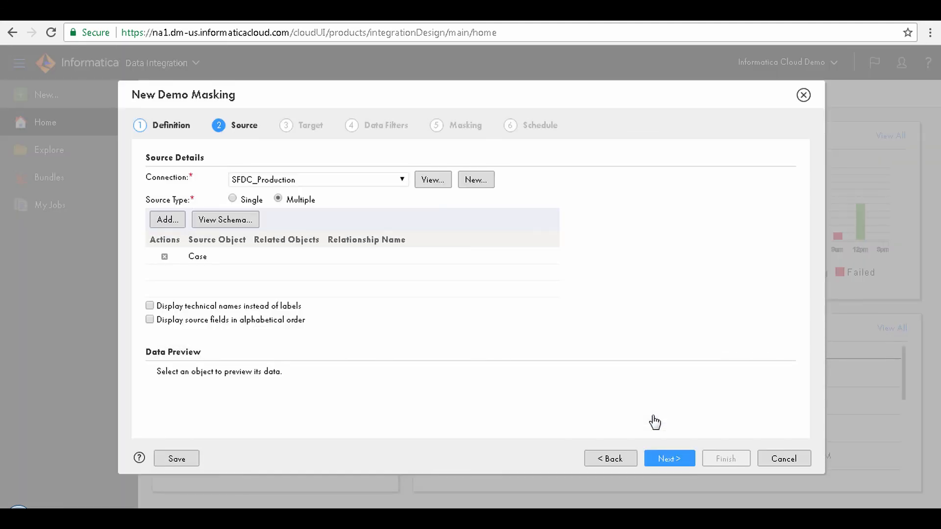
# Add the parent object Account as a related object of Case, searching the related objects for "account".
pyautogui.click(196, 259)
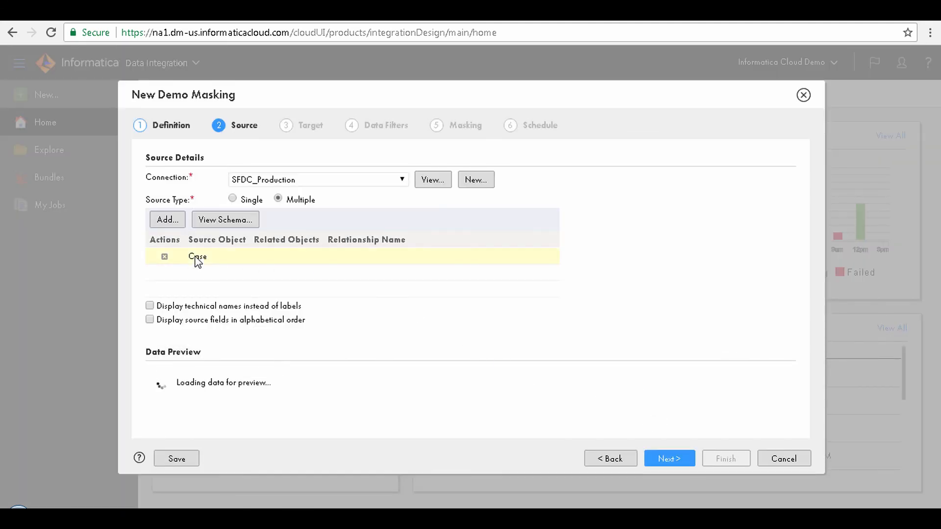
pyautogui.click(169, 222)
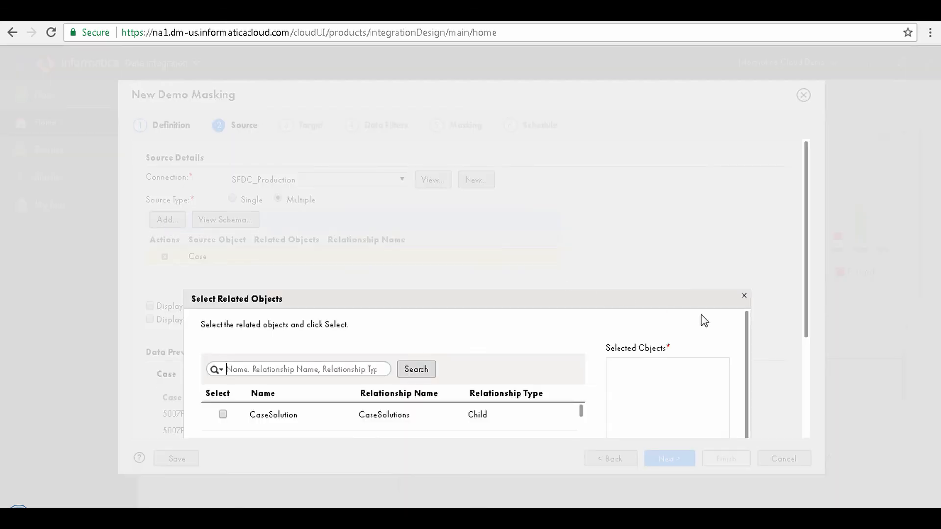
pyautogui.write('account')
pyautogui.press('Return')
pyautogui.click(256, 269)
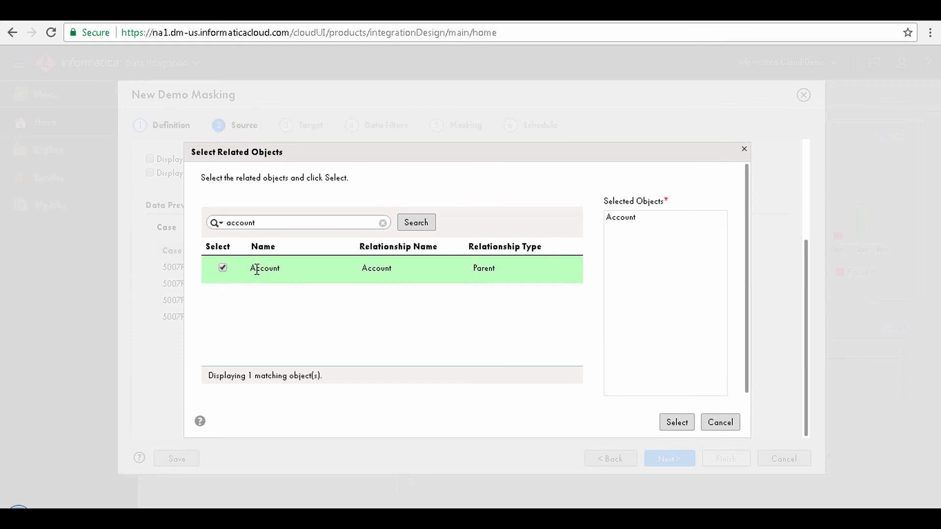
pyautogui.click(675, 423)
# Add the parent object Contact as a related object of Case, searching the related objects for "contact".
pyautogui.click(225, 257)
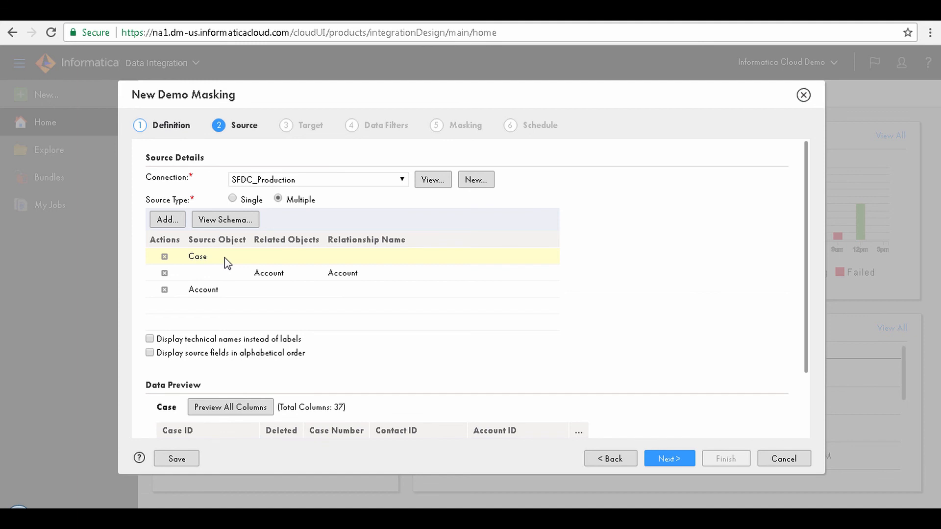
pyautogui.click(166, 223)
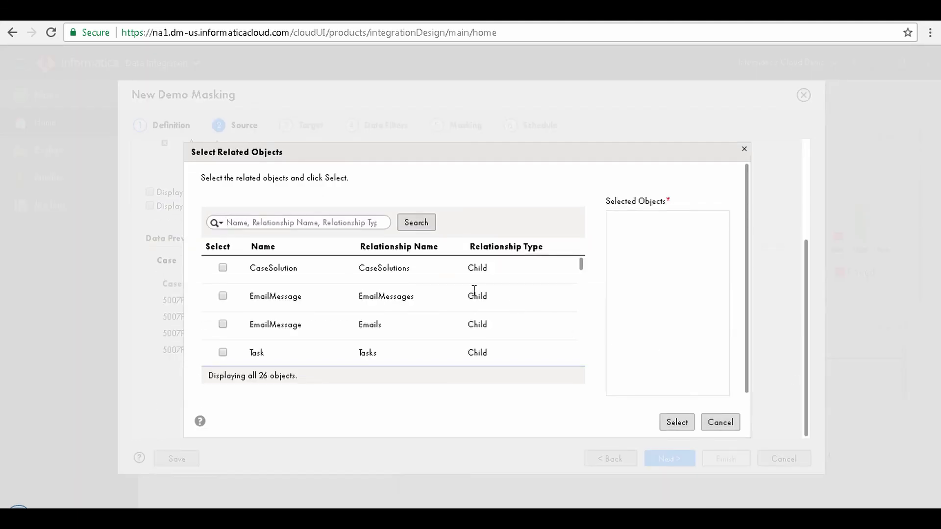
pyautogui.click(297, 223)
pyautogui.write('contact')
pyautogui.press('Return')
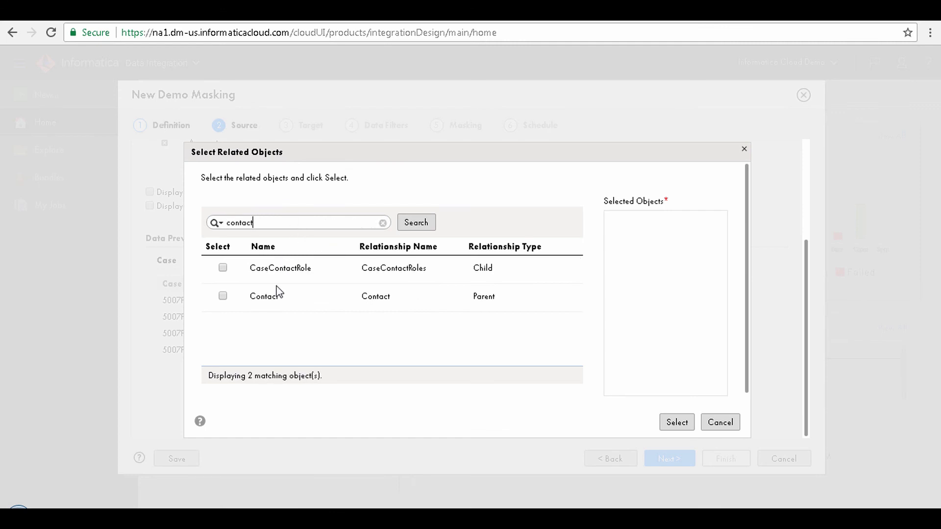
pyautogui.click(266, 297)
pyautogui.click(664, 424)
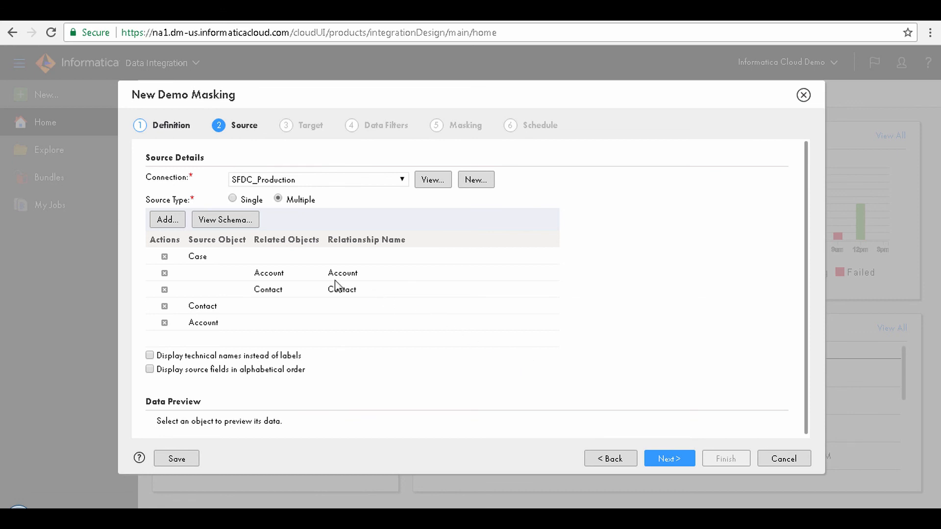
# View the schema graph of the source object relationships, close it and proceed to the target settings.
pyautogui.click(220, 227)
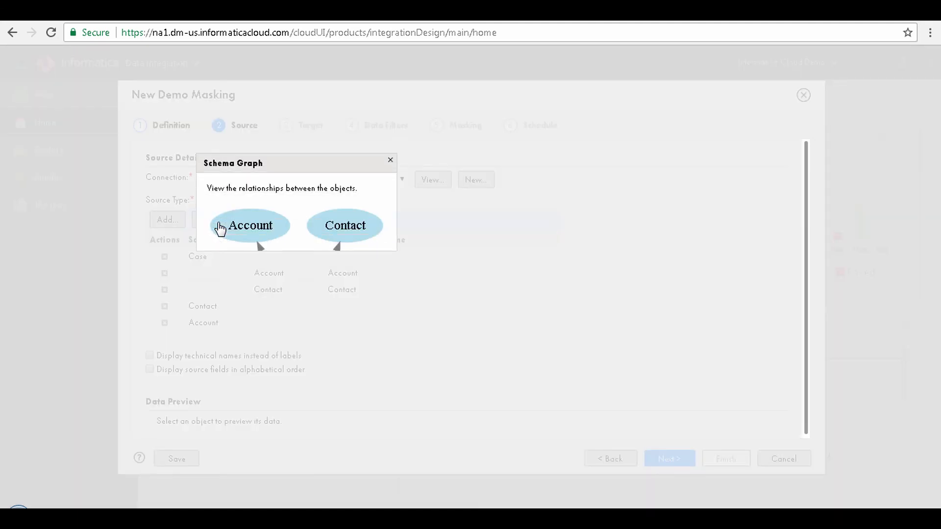
pyautogui.click(371, 348)
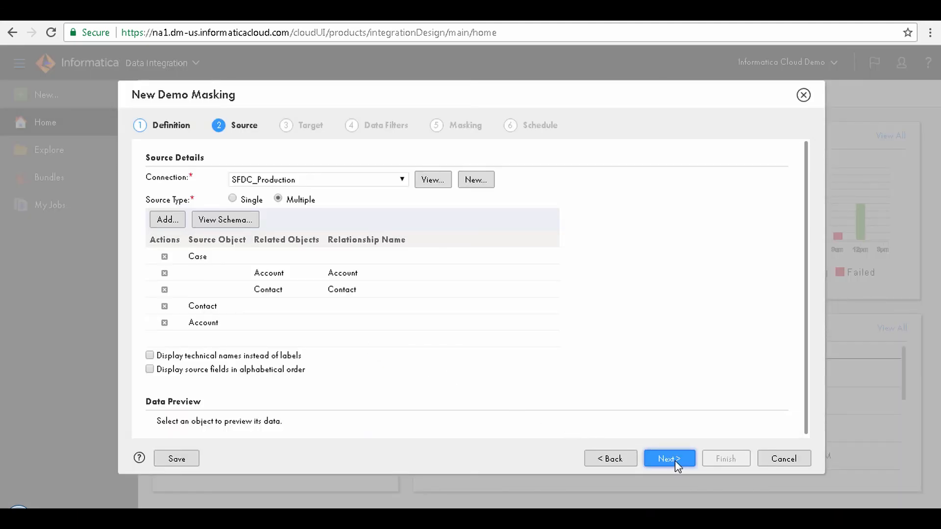
pyautogui.click(675, 459)
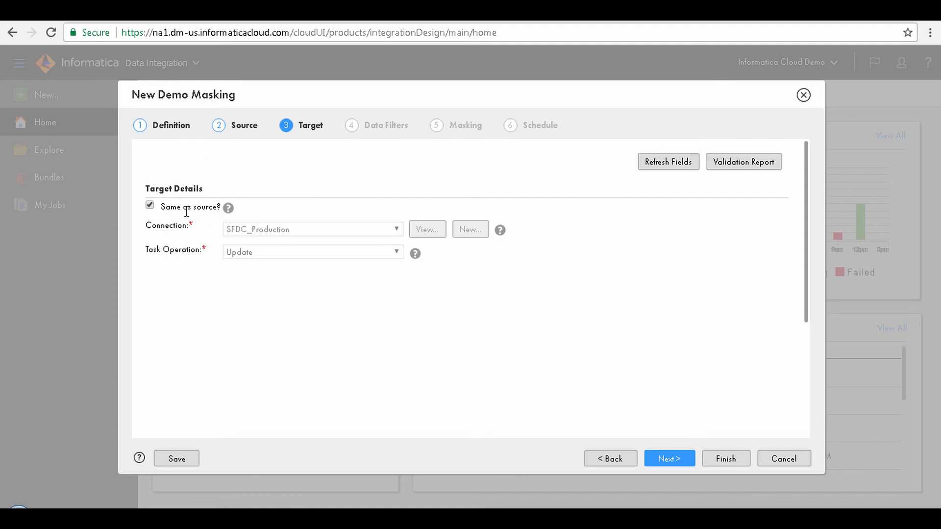
# Make the target different from the source and set the target connection to SFDC_Development.
pyautogui.click(150, 206)
pyautogui.click(263, 233)
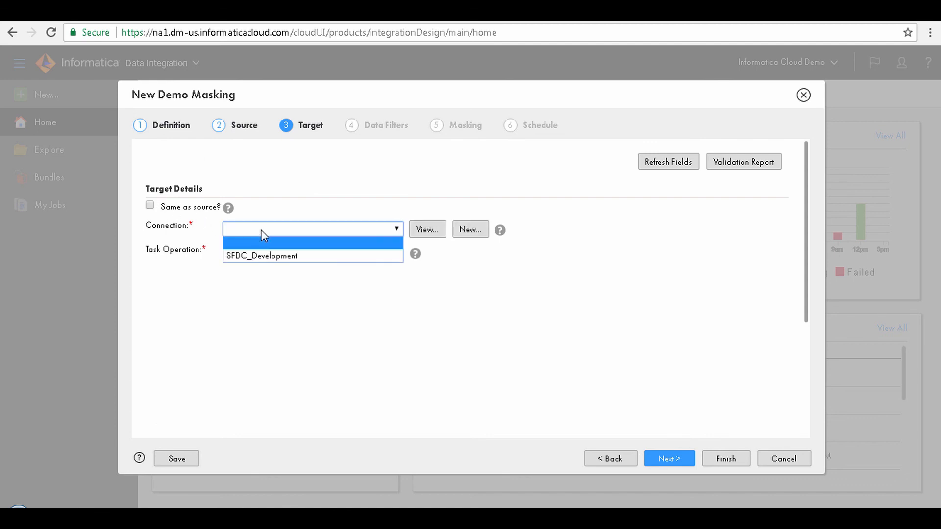
pyautogui.click(272, 256)
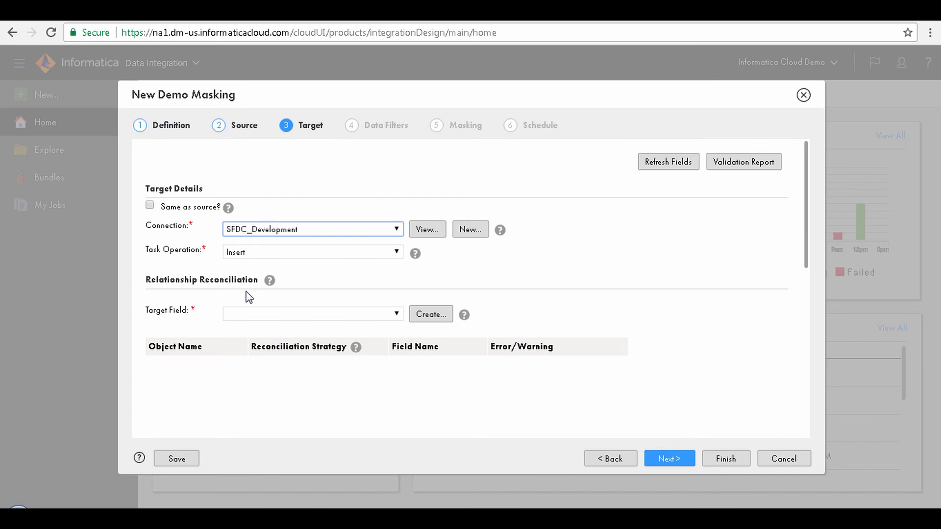
# Create a new external ID target field for relationship reconciliation, replacing EXTERNAL with DEMO so the name is DMASK_DEMO_ID.
pyautogui.click(423, 316)
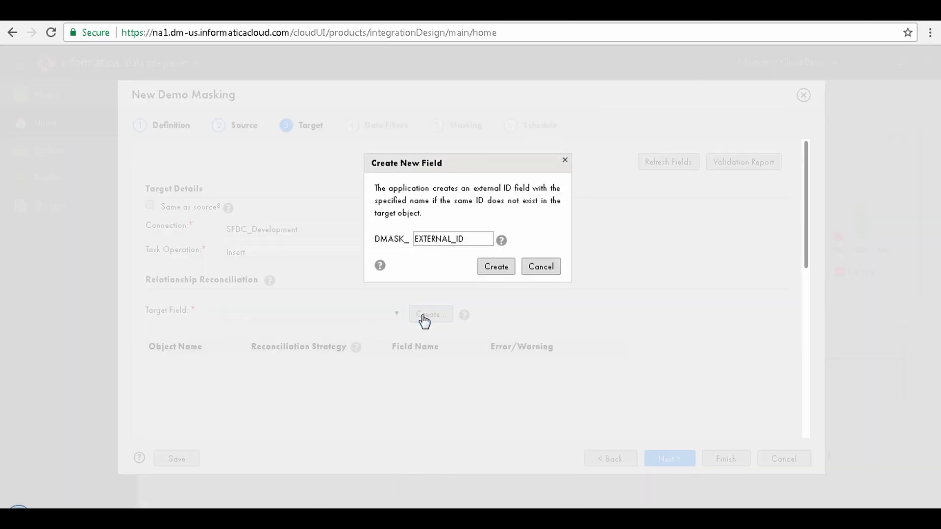
pyautogui.click(453, 240)
pyautogui.press('BackSpace')
pyautogui.press('BackSpace')
pyautogui.press('BackSpace')
pyautogui.press('BackSpace')
pyautogui.press('BackSpace')
pyautogui.press('BackSpace')
pyautogui.press('BackSpace')
pyautogui.press('BackSpace')
pyautogui.write('DEMO')
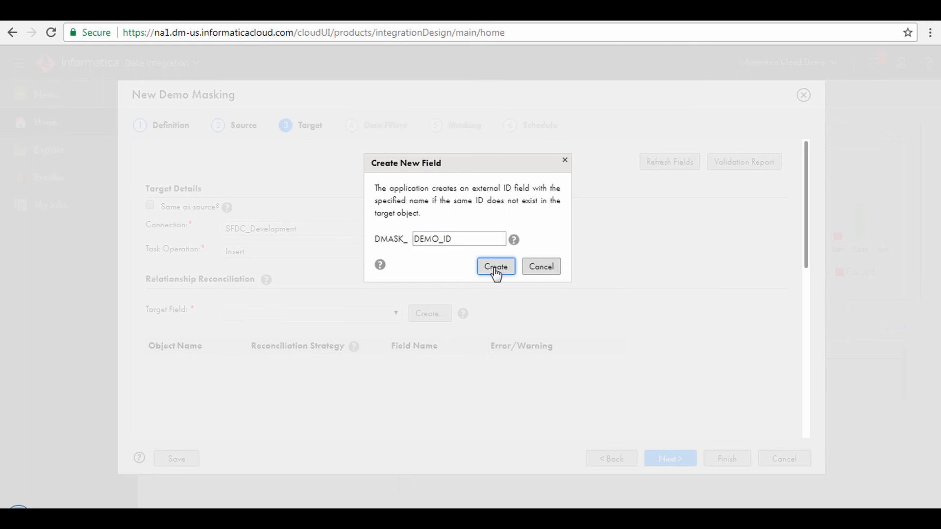
pyautogui.click(496, 271)
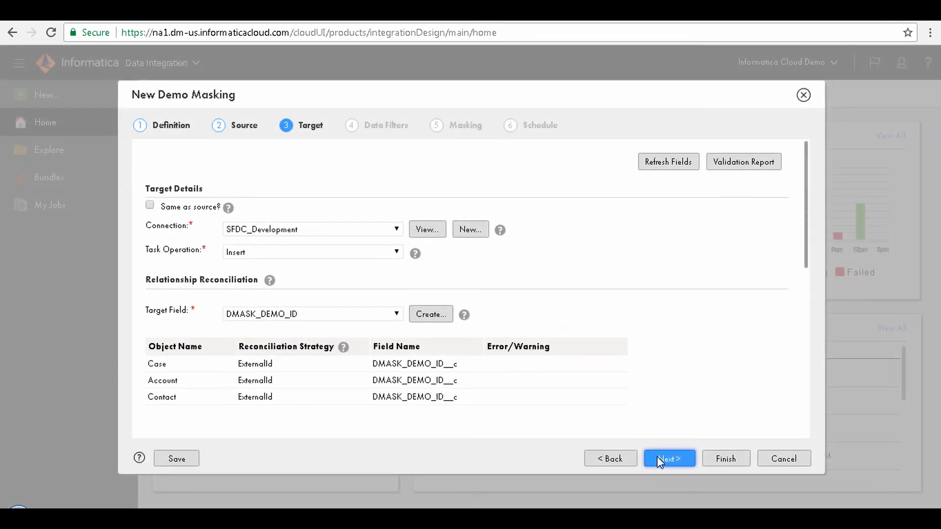
# Skip the data filters, apply the default masking rule assignment and review the rules assigned to the Case fields.
pyautogui.click(669, 459)
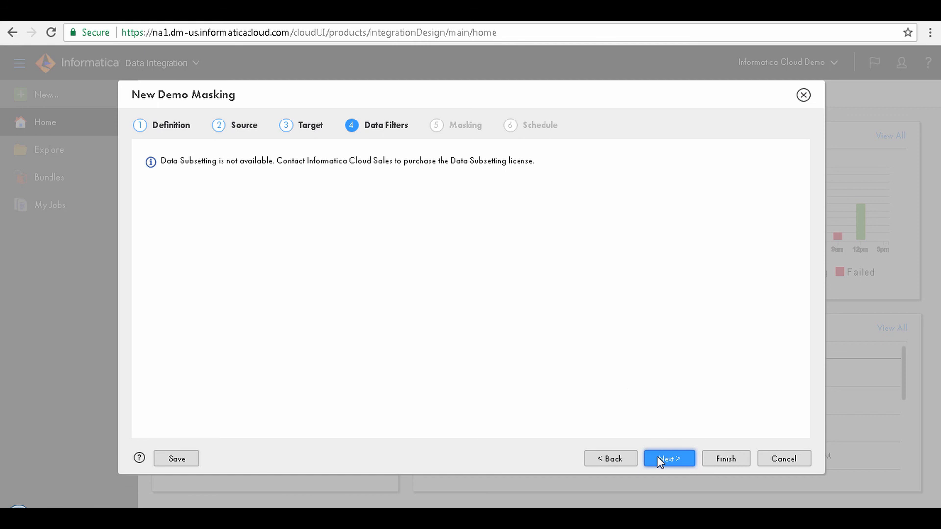
pyautogui.click(669, 459)
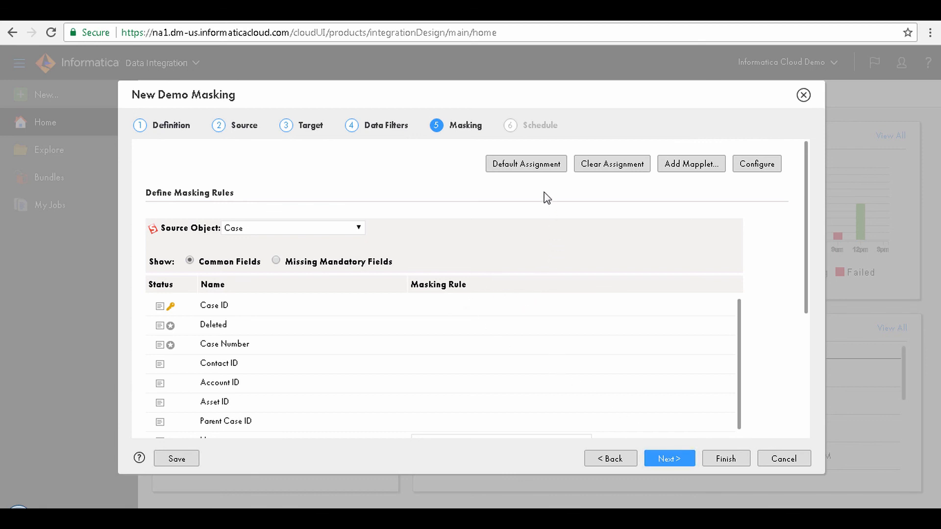
pyautogui.click(526, 167)
pyautogui.scroll(-1, 575, 322)
pyautogui.scroll(-6, 575, 322)
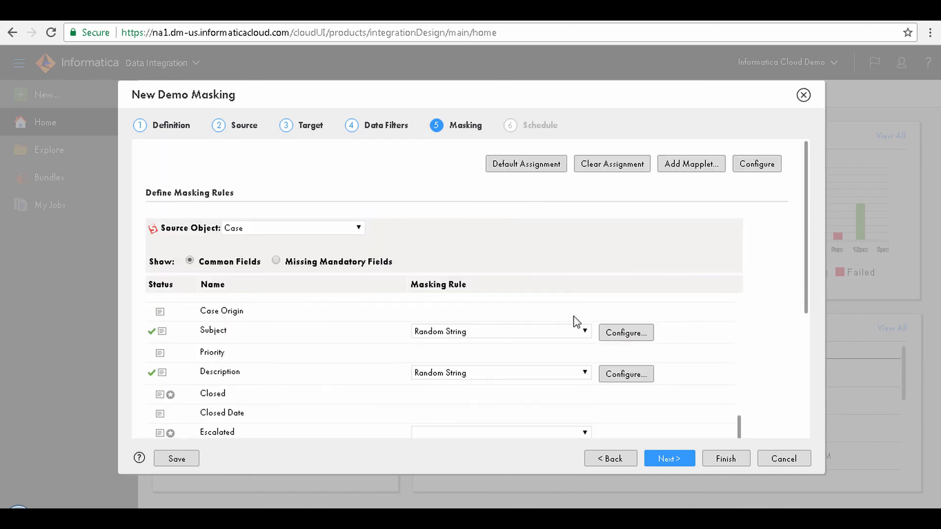
pyautogui.scroll(-6, 577, 322)
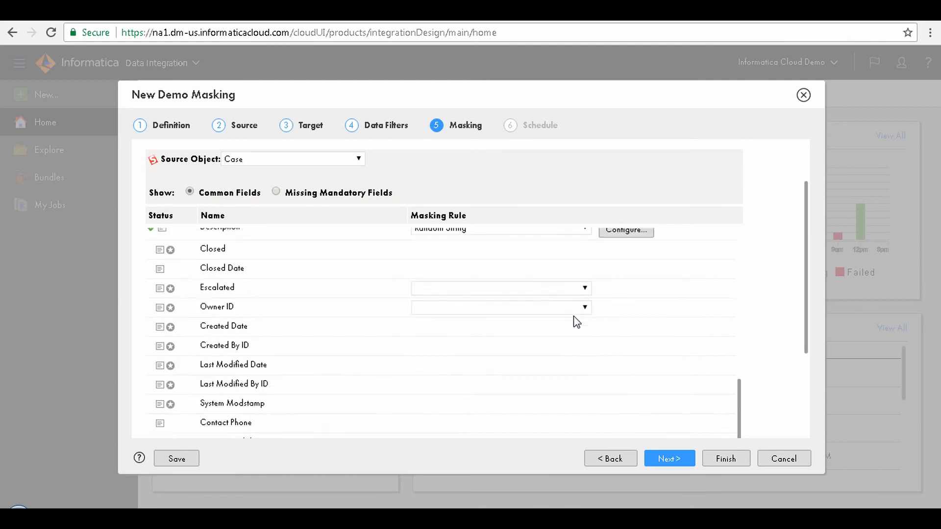
pyautogui.scroll(15, 577, 322)
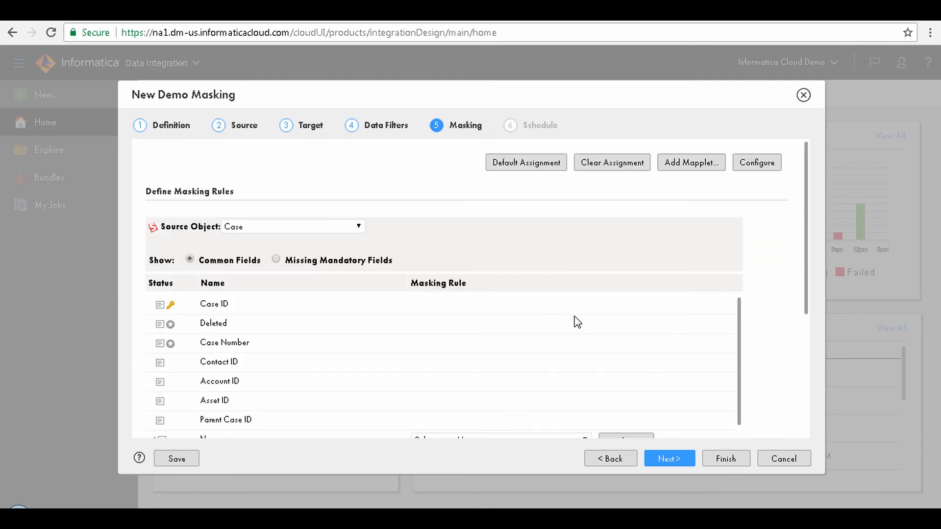
# For the Account source object, set the masking rule of the Account Name field to Substitution Name.
pyautogui.click(315, 230)
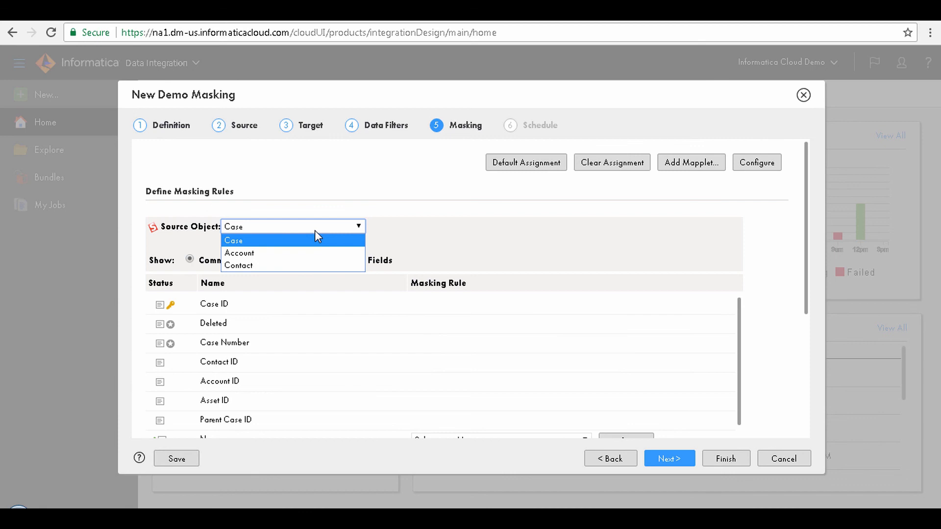
pyautogui.click(304, 254)
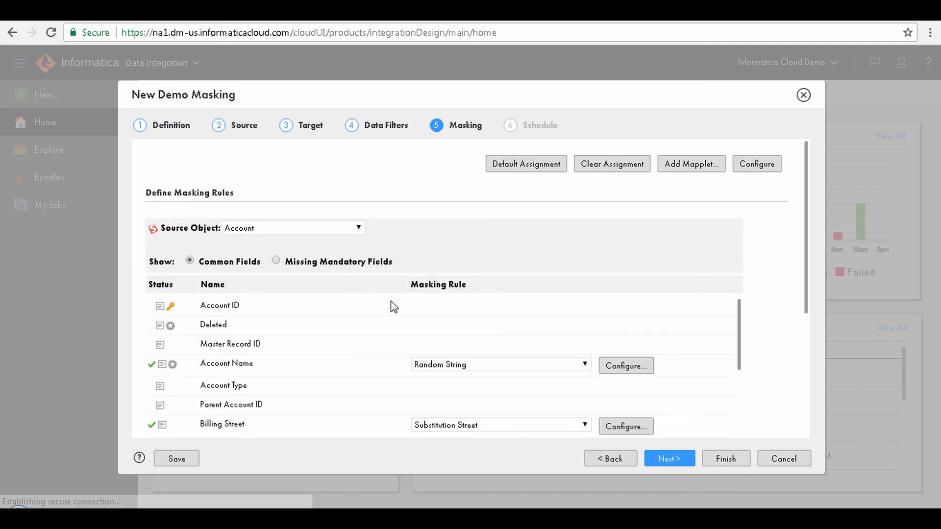
pyautogui.scroll(-2, 611, 357)
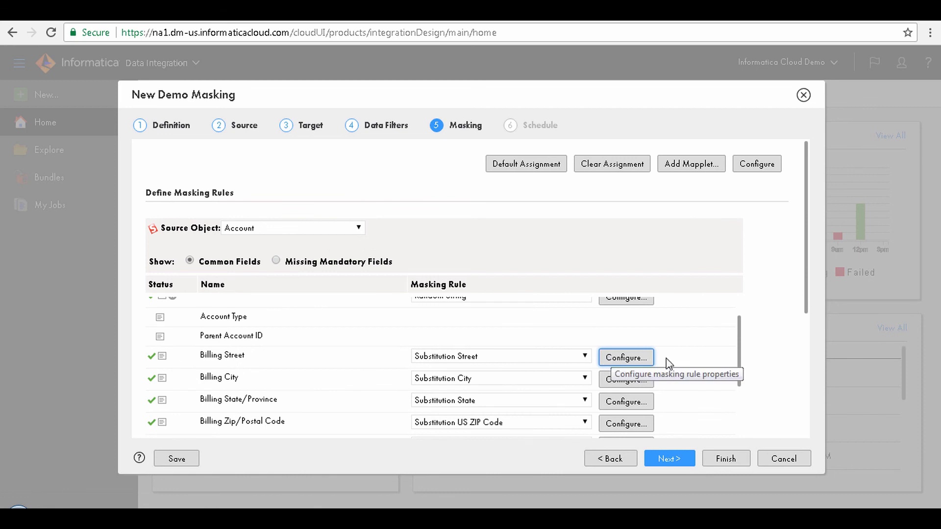
pyautogui.scroll(2, 683, 367)
pyautogui.click(535, 367)
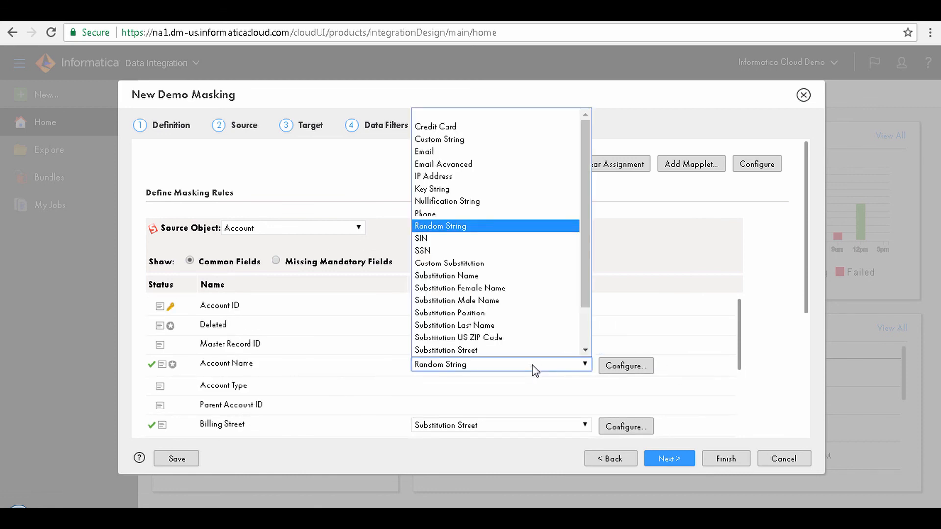
pyautogui.click(525, 277)
# For the Contact source object, configure the Email field's Email Advanced masking rule with the domain name Informatica.com and save it.
pyautogui.click(353, 234)
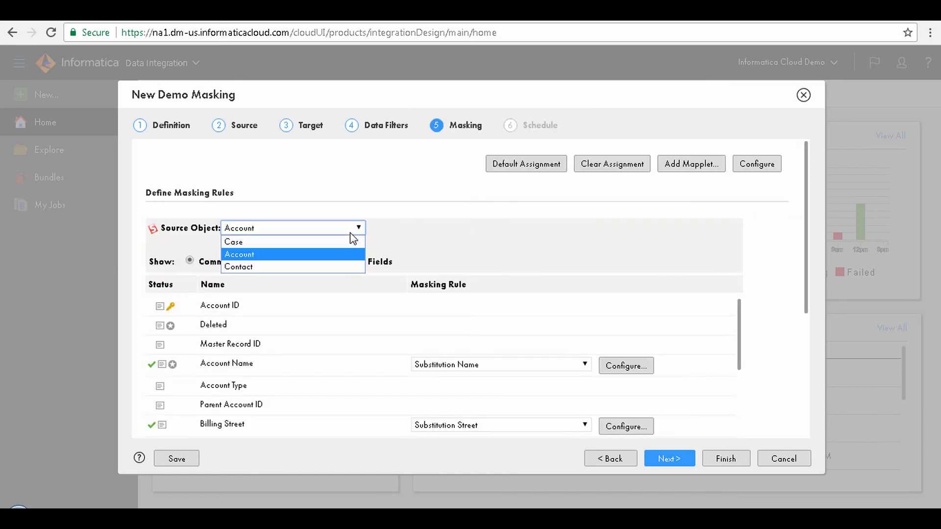
pyautogui.click(315, 267)
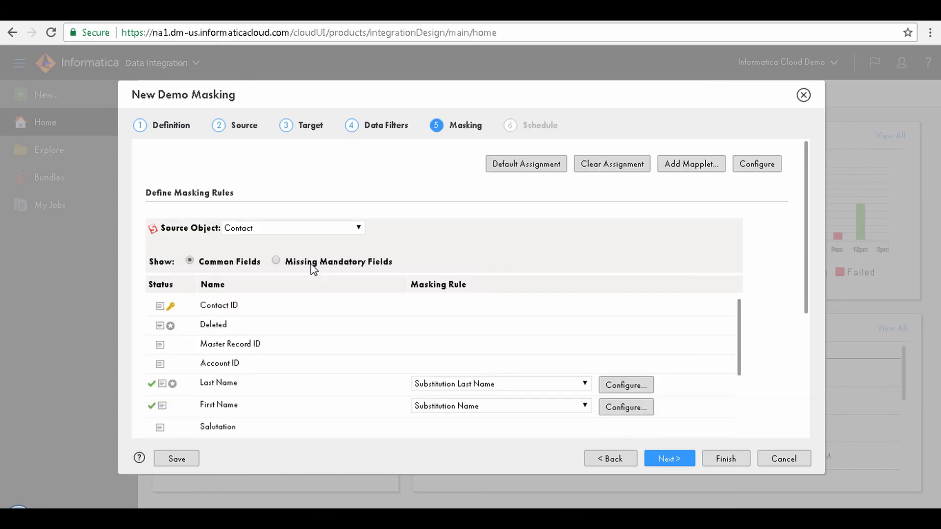
pyautogui.scroll(-10, 720, 361)
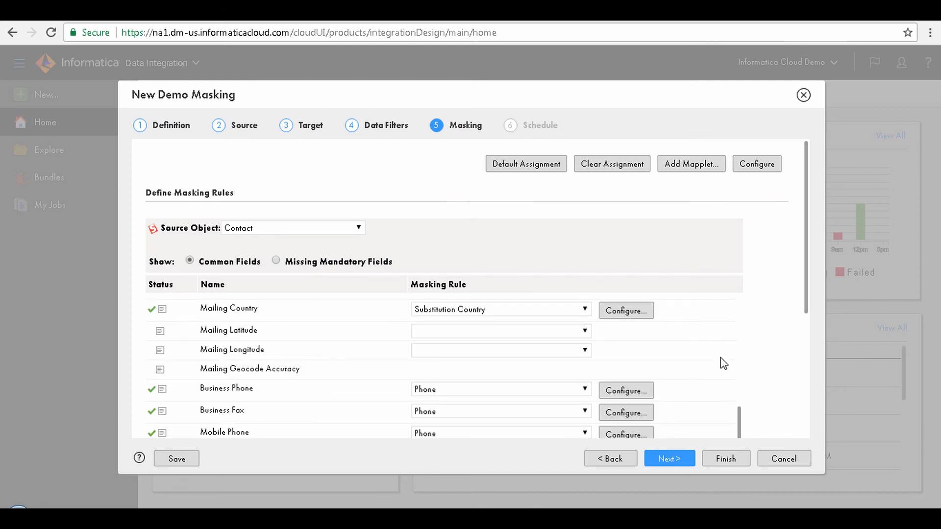
pyautogui.click(443, 410)
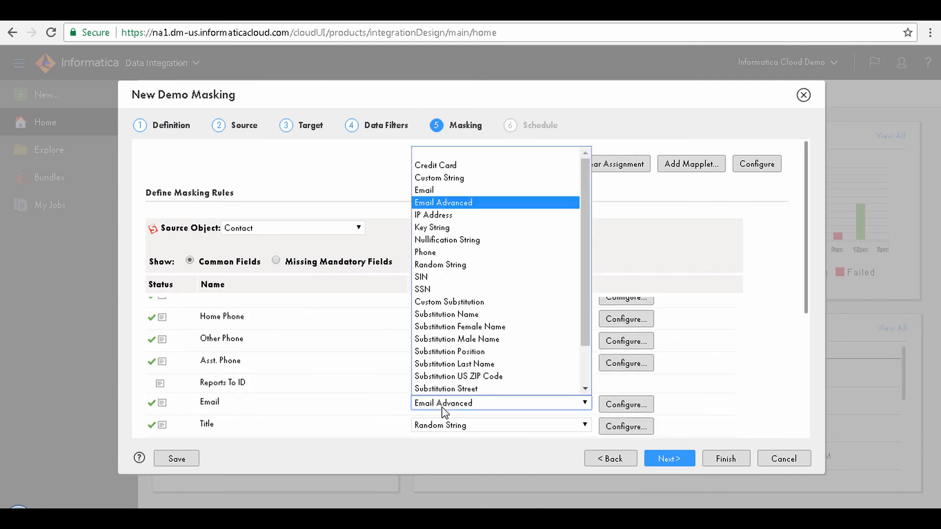
pyautogui.click(443, 411)
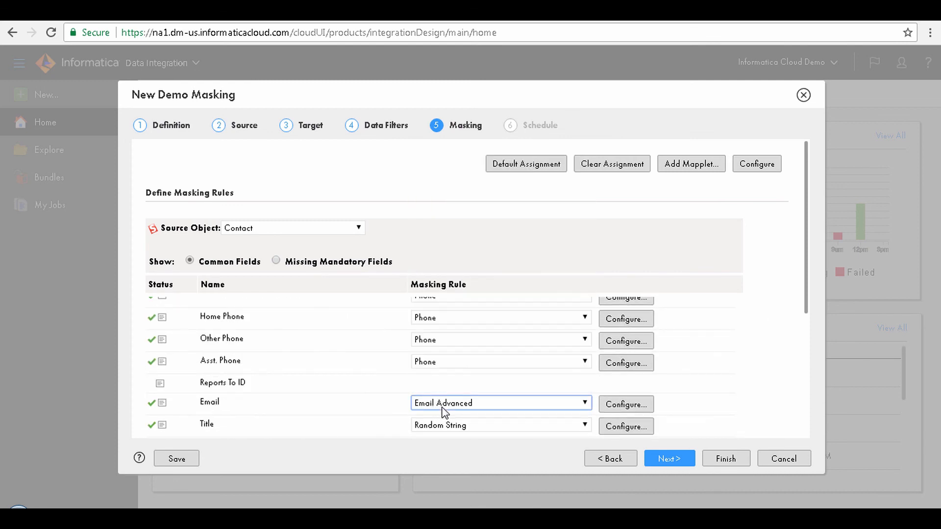
pyautogui.click(611, 411)
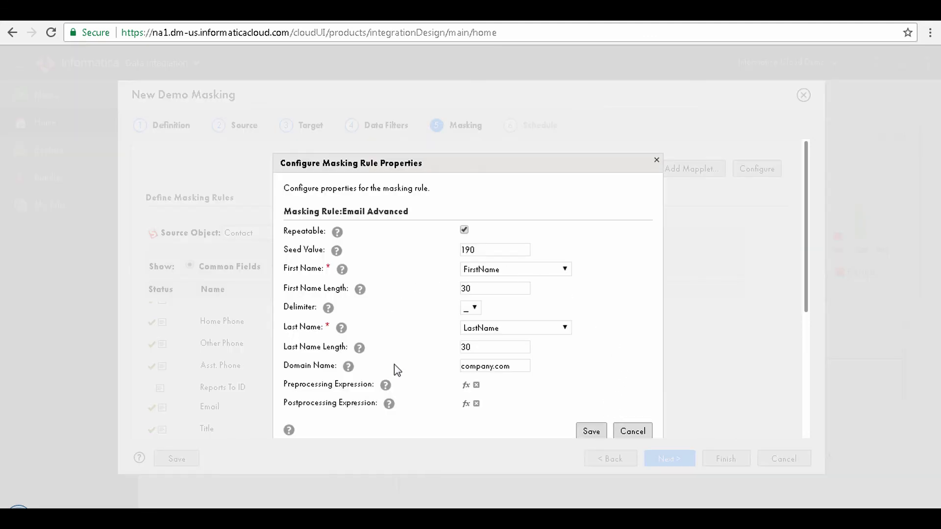
pyautogui.doubleClick(486, 367)
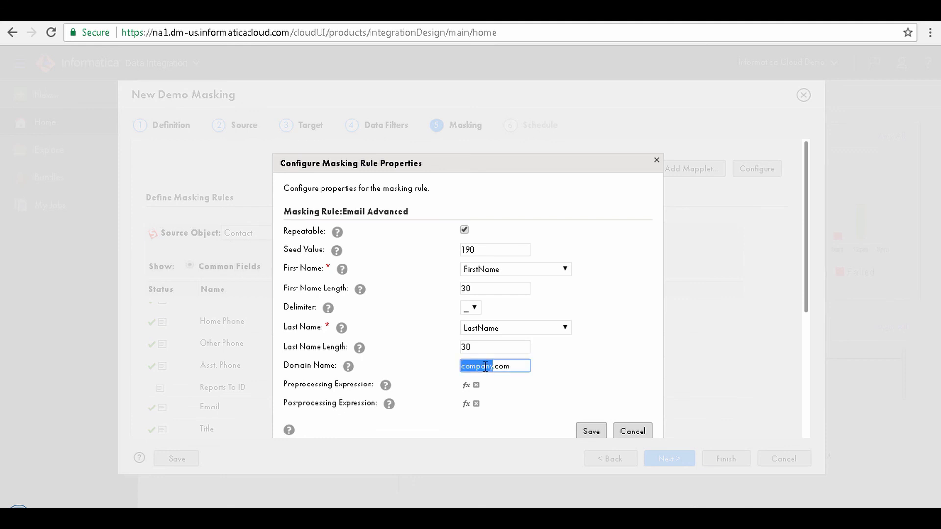
pyautogui.write('Informatica')
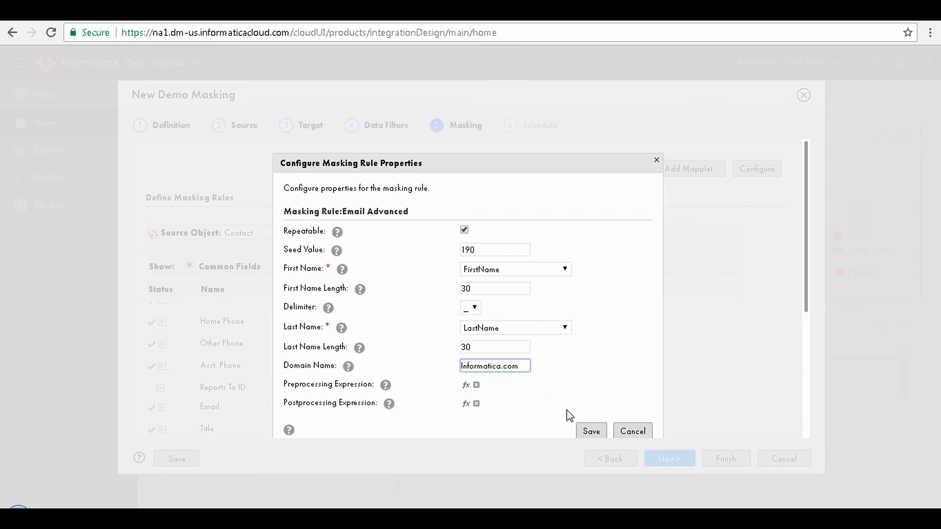
pyautogui.click(586, 433)
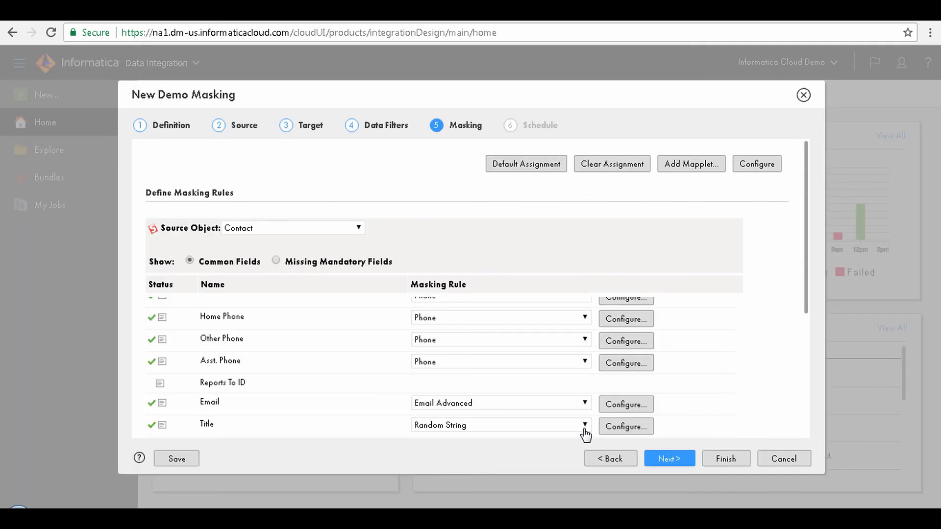
# In the schedule settings, set the runtime environment to XX_Agent_Group and finish the masking task.
pyautogui.click(669, 460)
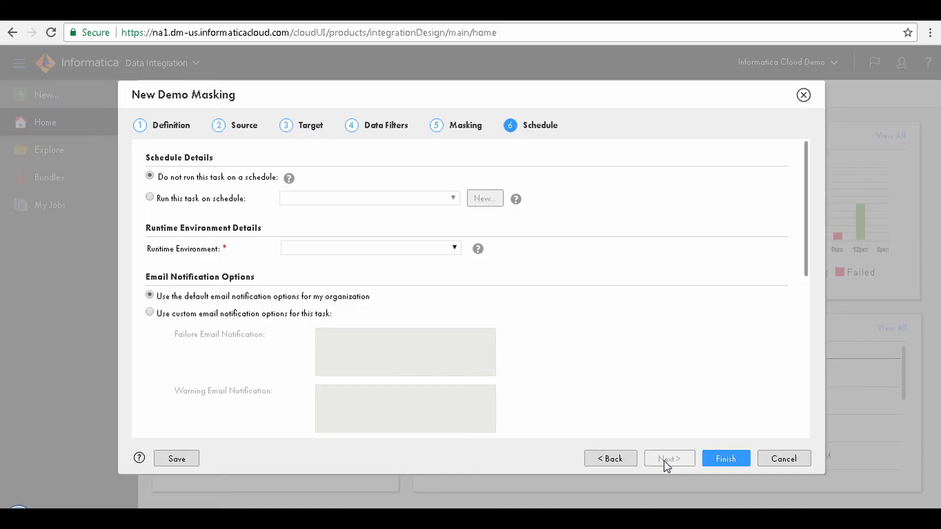
pyautogui.click(432, 251)
pyautogui.click(417, 276)
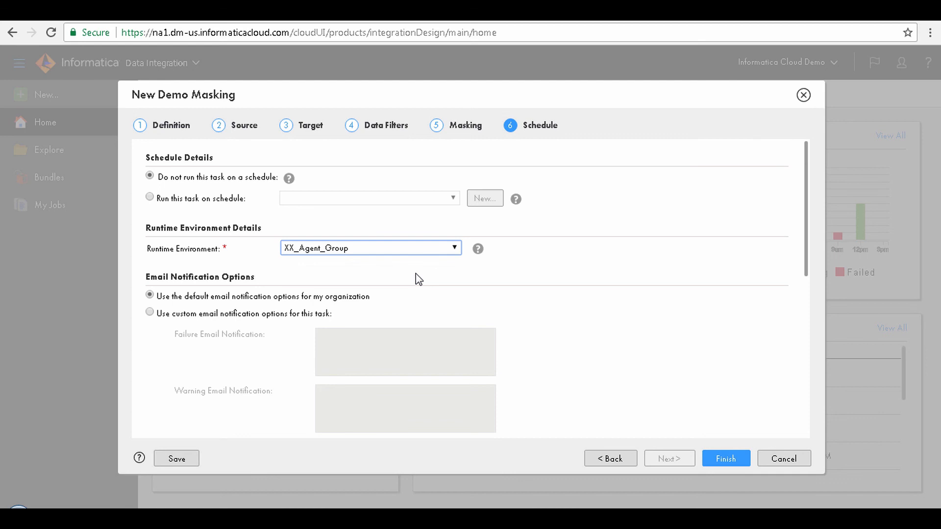
pyautogui.click(720, 460)
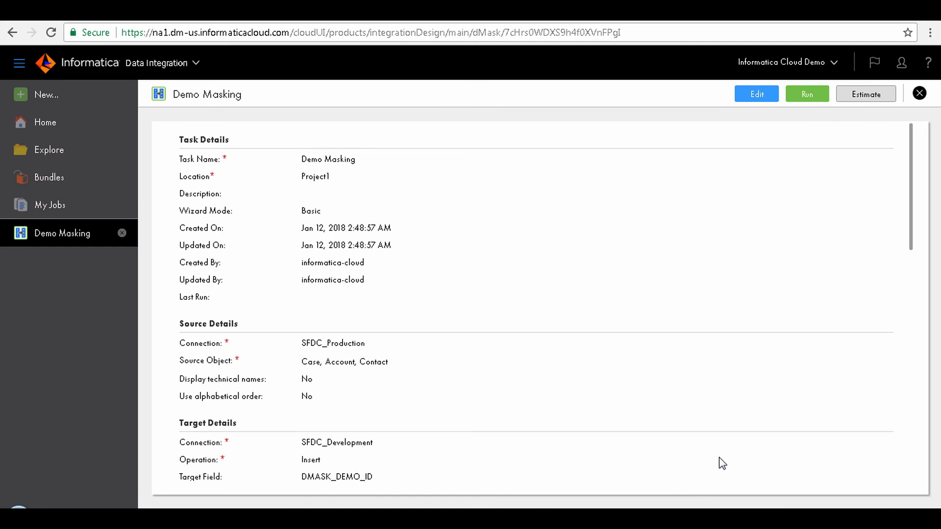
# Run the Demo Masking task and check its job in My Jobs.
pyautogui.click(808, 95)
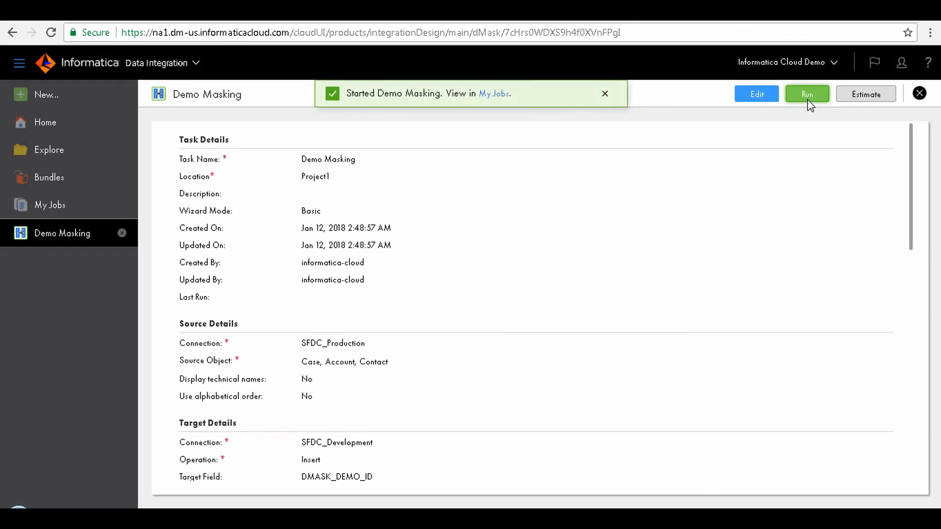
pyautogui.click(496, 96)
pyautogui.click(885, 141)
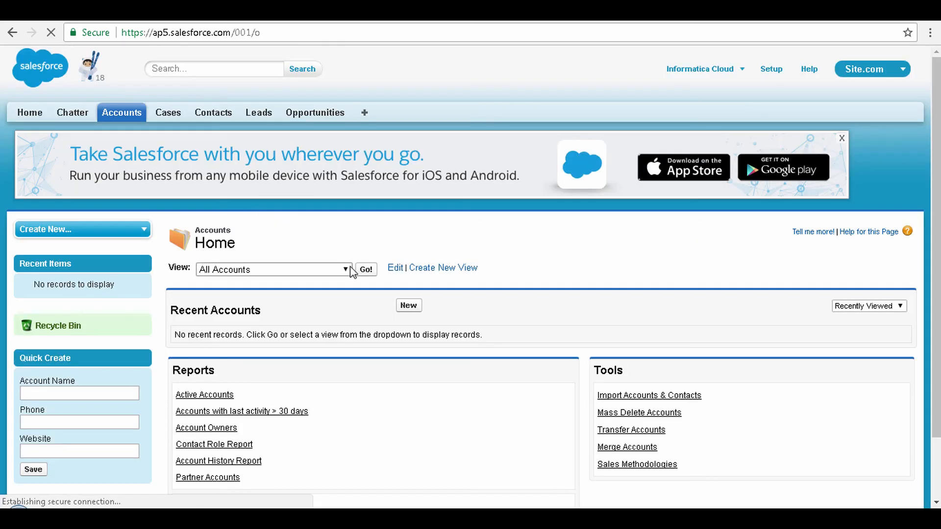
# Switch to the Salesforce development org and examine the masked records in the All Accounts, All Contacts and My Cases lists.
pyautogui.click(366, 270)
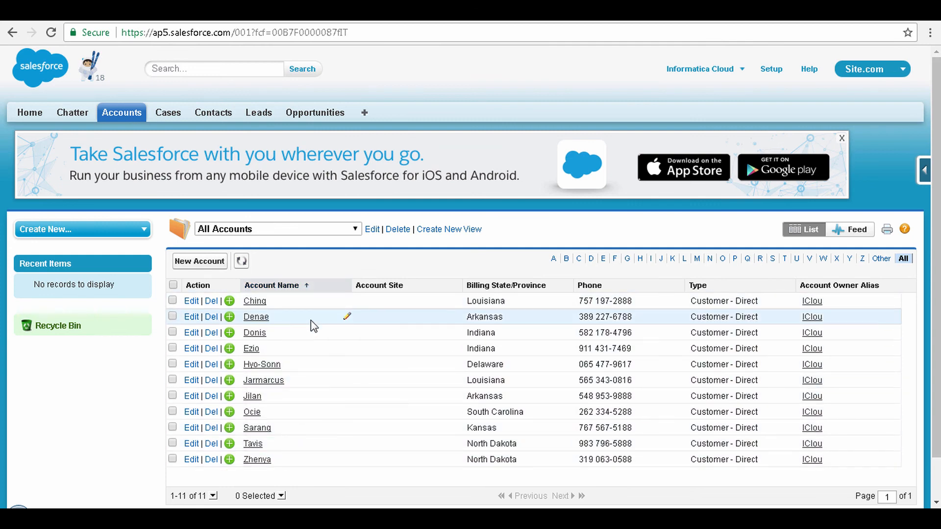
pyautogui.click(214, 114)
pyautogui.click(333, 270)
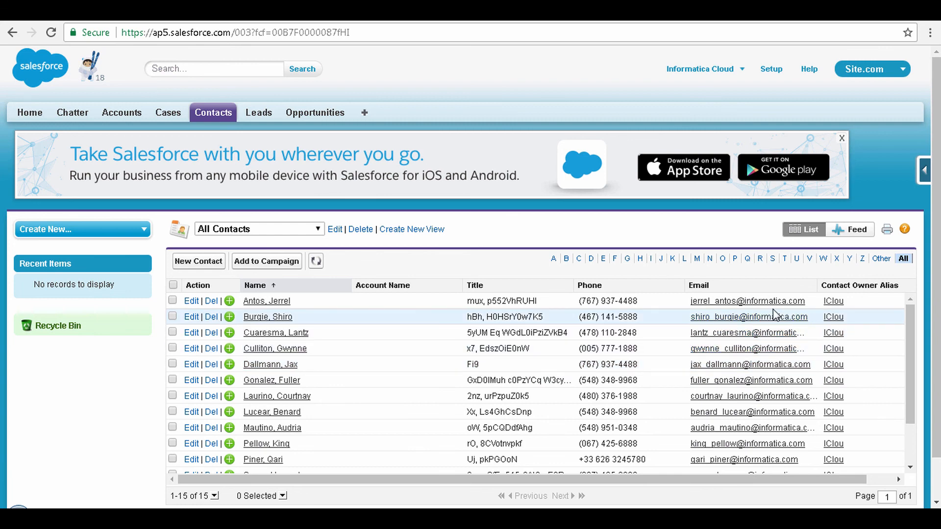
pyautogui.scroll(-2, 790, 460)
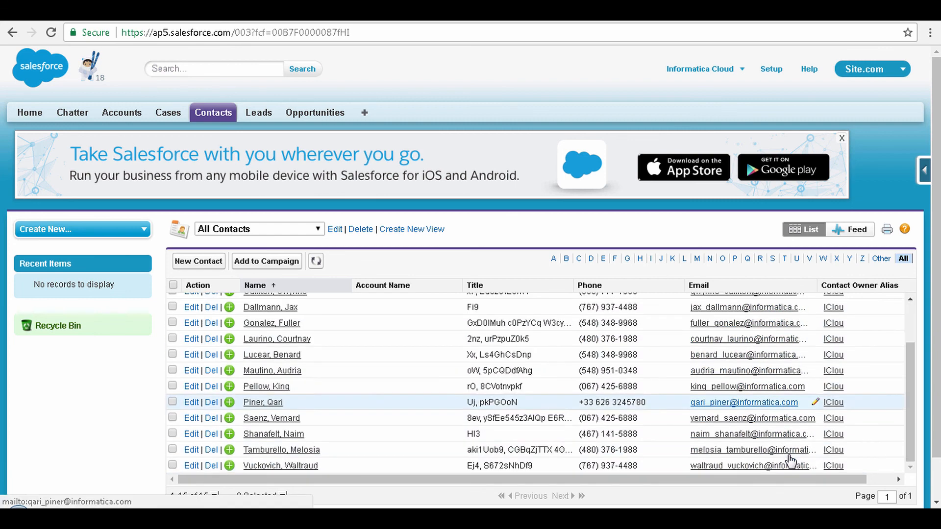
pyautogui.scroll(-1, 790, 459)
pyautogui.scroll(3, 400, 346)
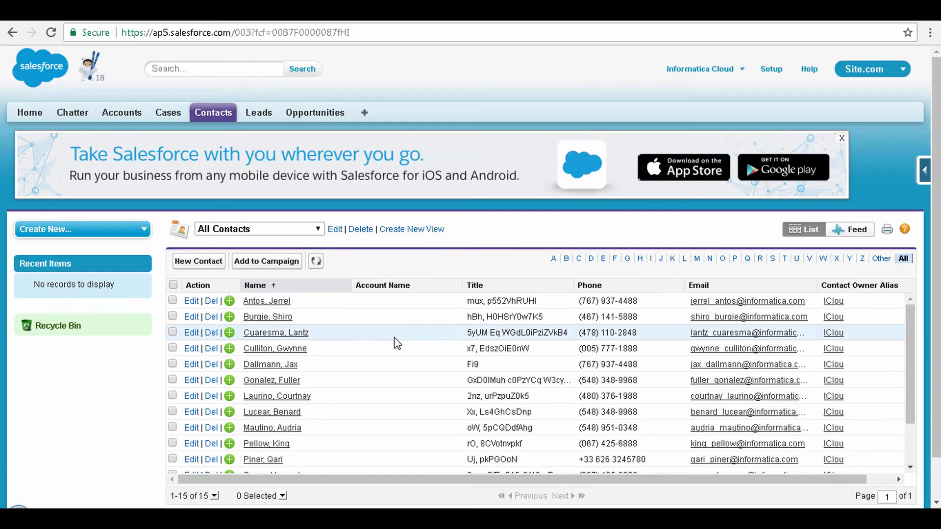
pyautogui.click(169, 115)
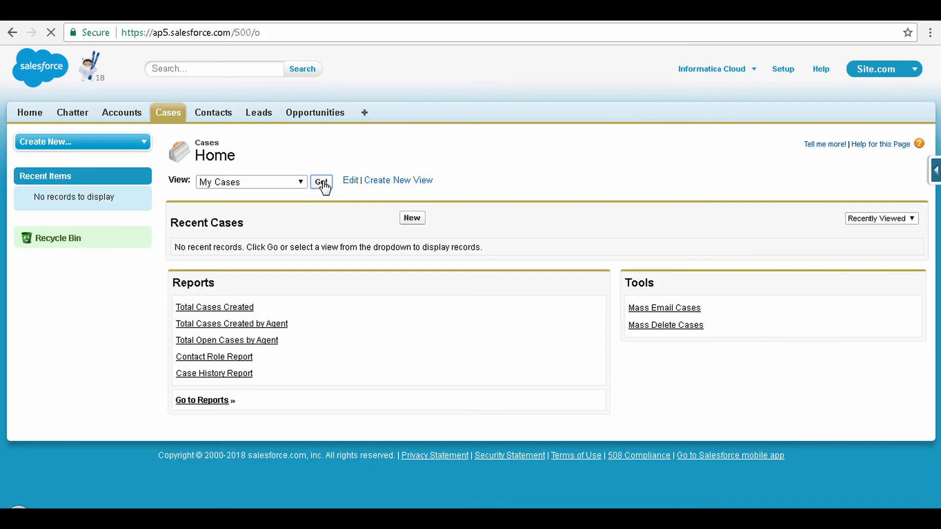
pyautogui.click(321, 183)
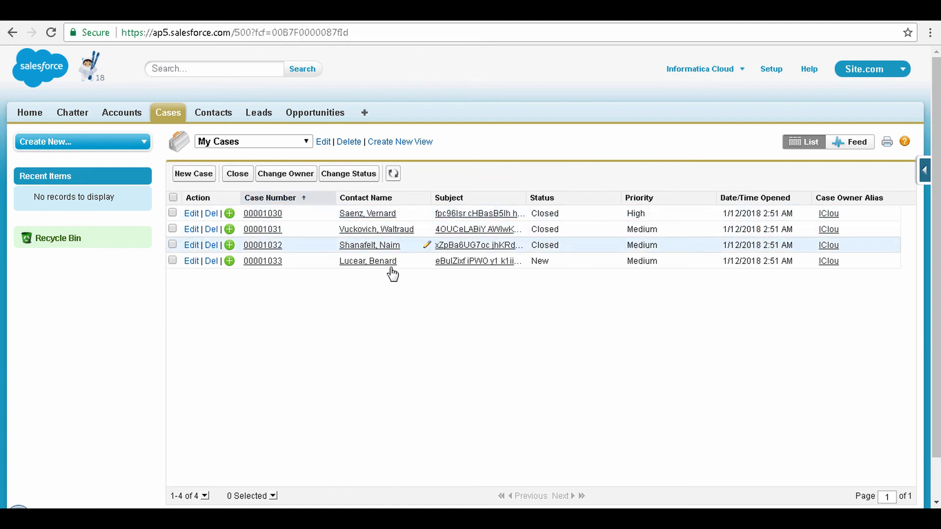